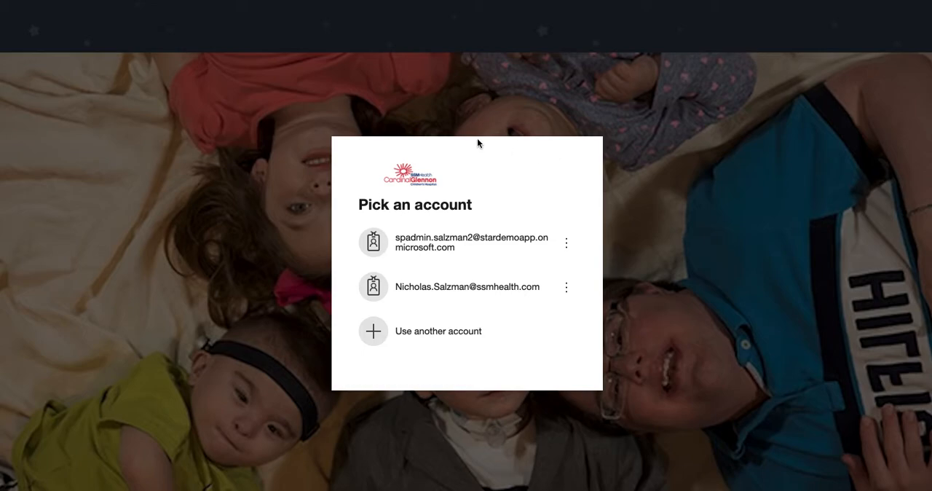
# Step: Sign in with the stardemoapp administrator account by entering the account password
pyautogui.click(435, 241)
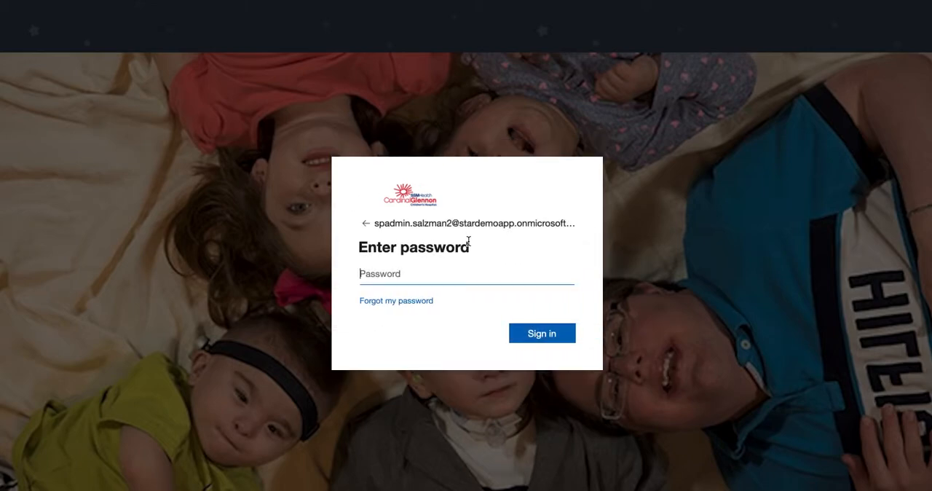
pyautogui.write('•••••••••••')
pyautogui.click(550, 335)
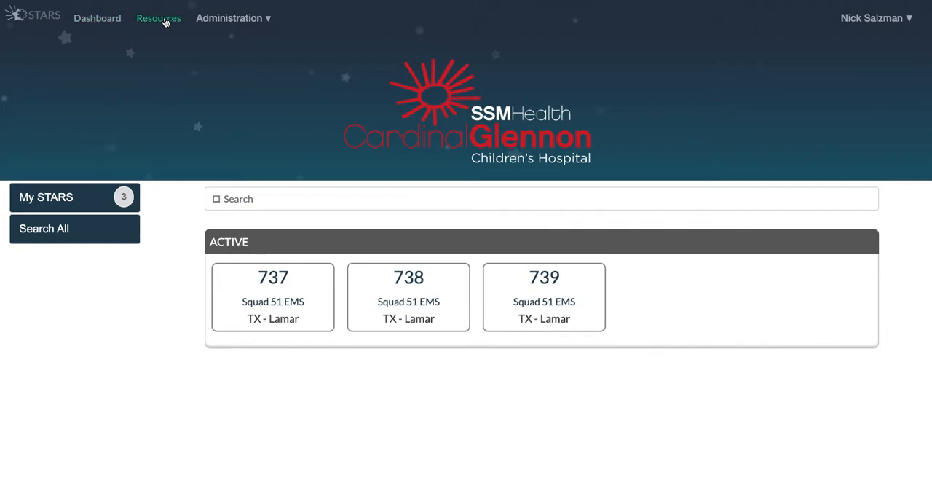
# Step: Open the Squad 51 EMS record from the service providers list and review its details and users
pyautogui.click(269, 23)
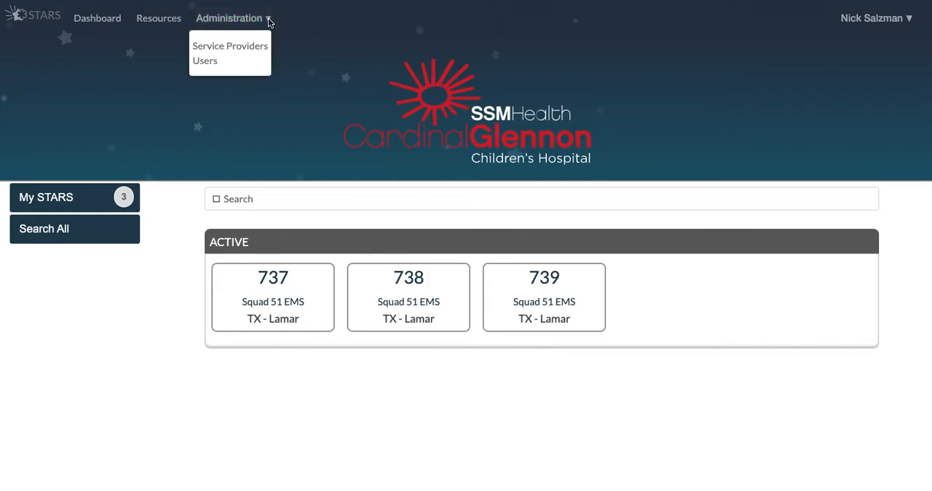
pyautogui.click(239, 46)
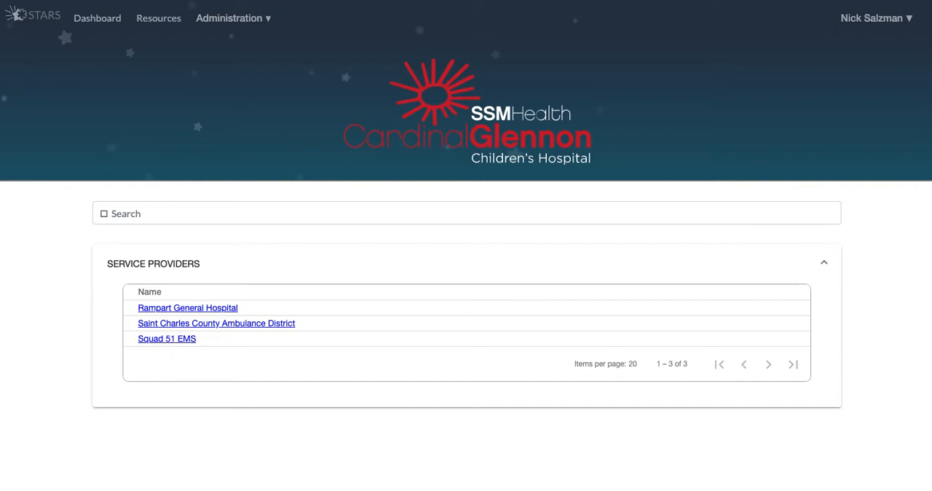
pyautogui.click(155, 341)
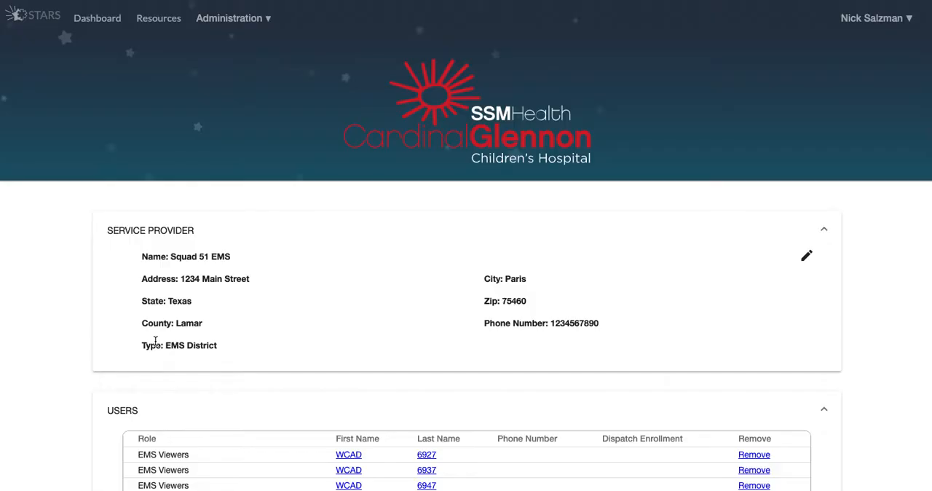
pyautogui.scroll(-3, 161, 340)
pyautogui.scroll(-1, 161, 340)
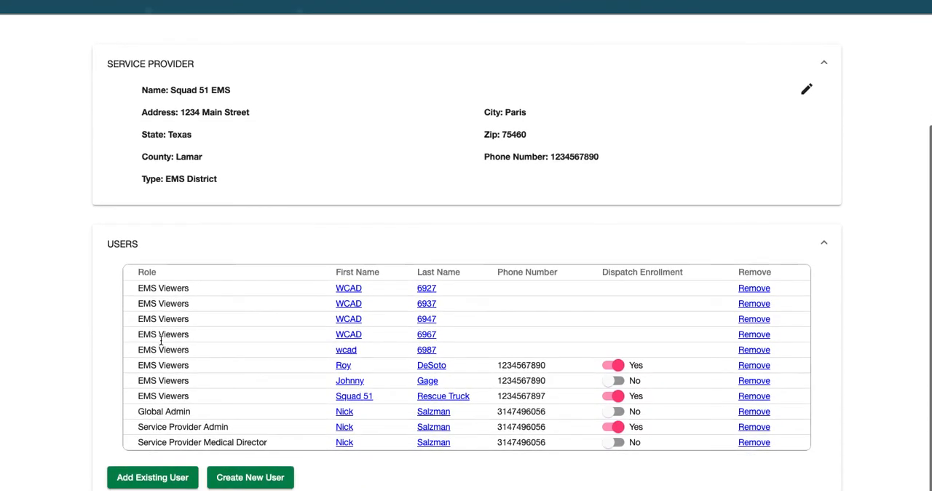
pyautogui.scroll(2, 161, 340)
pyautogui.scroll(-1, 162, 345)
pyautogui.scroll(-1, 162, 345)
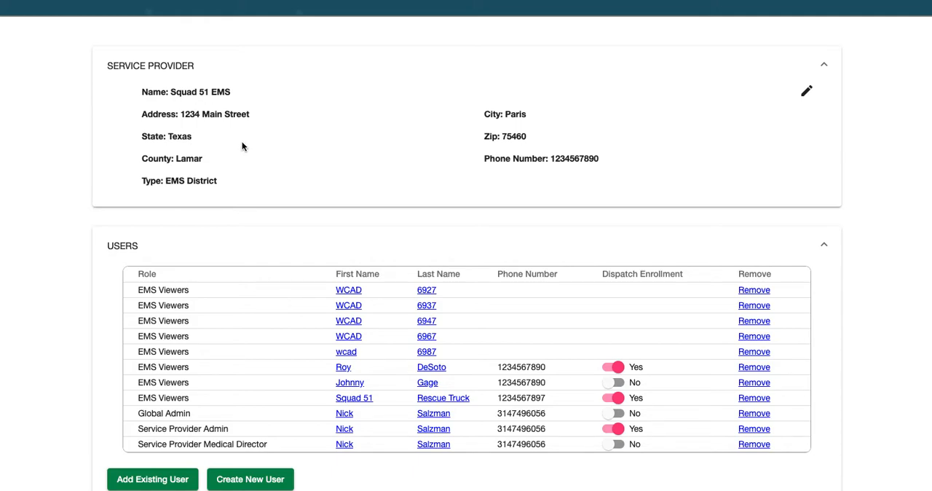
# Step: Inspect the editable details and Type options of Squad 51 EMS, keep EMS District, and close without saving
pyautogui.click(805, 94)
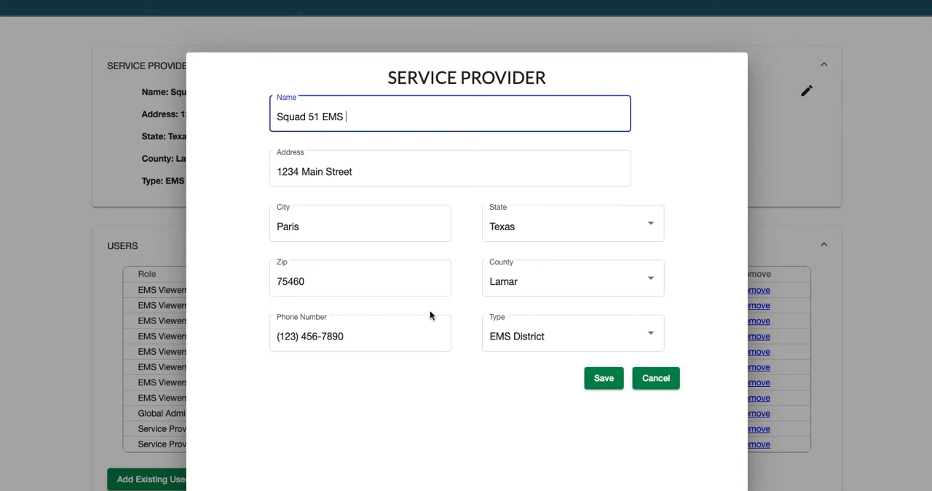
pyautogui.click(654, 335)
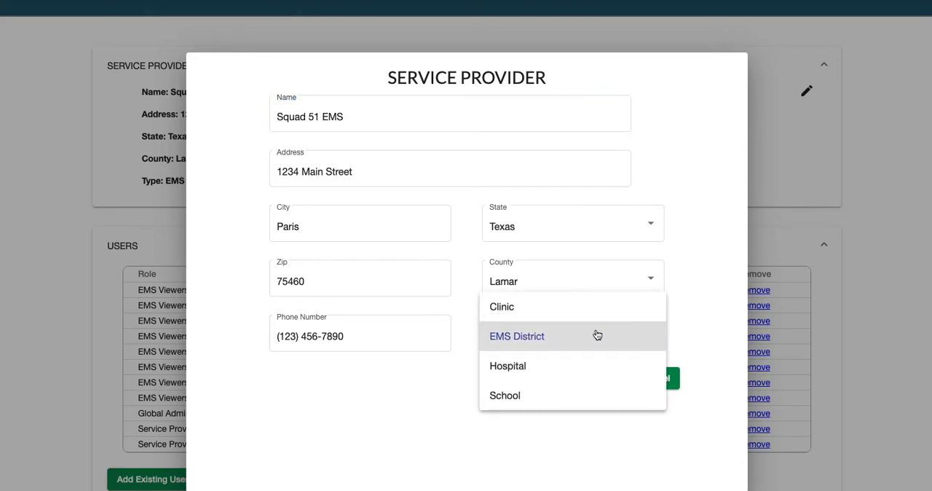
pyautogui.click(521, 338)
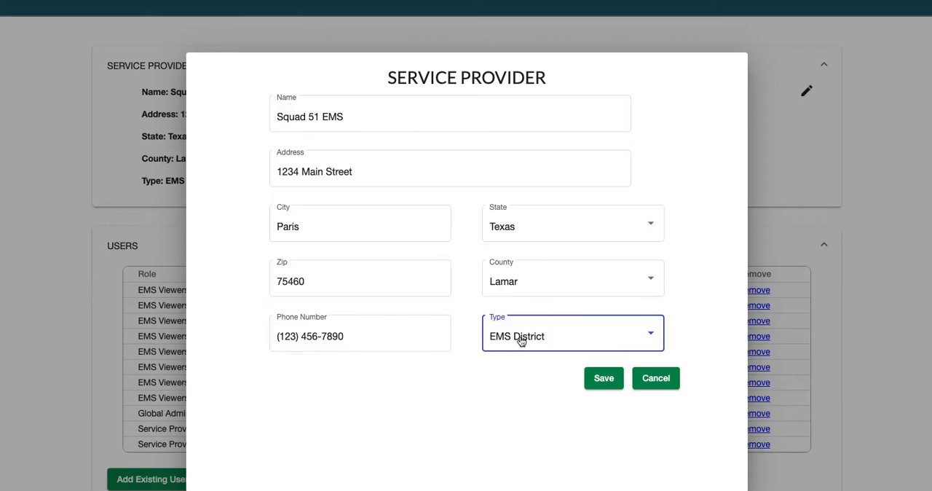
pyautogui.click(663, 384)
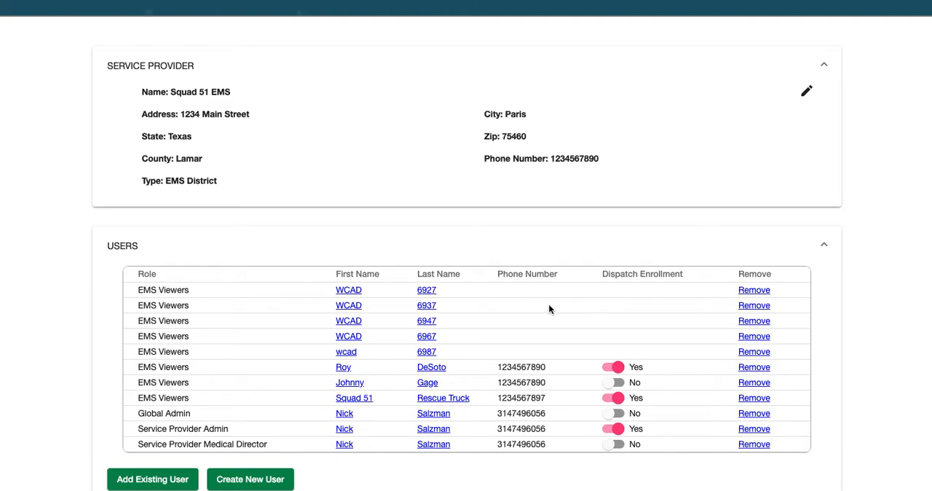
# Step: Enable dispatch enrollment for the EMS Viewers user whose enrollment is set to No
pyautogui.click(613, 382)
pyautogui.scroll(1, 440, 389)
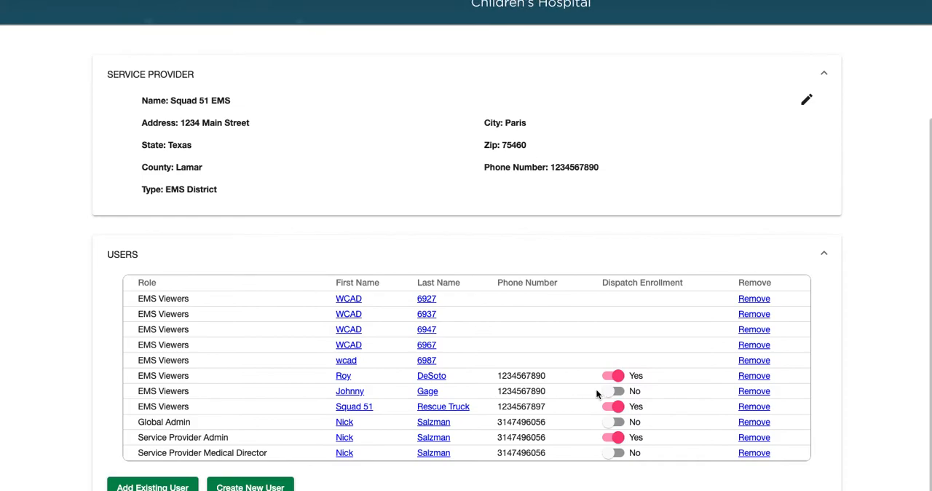
pyautogui.click(607, 390)
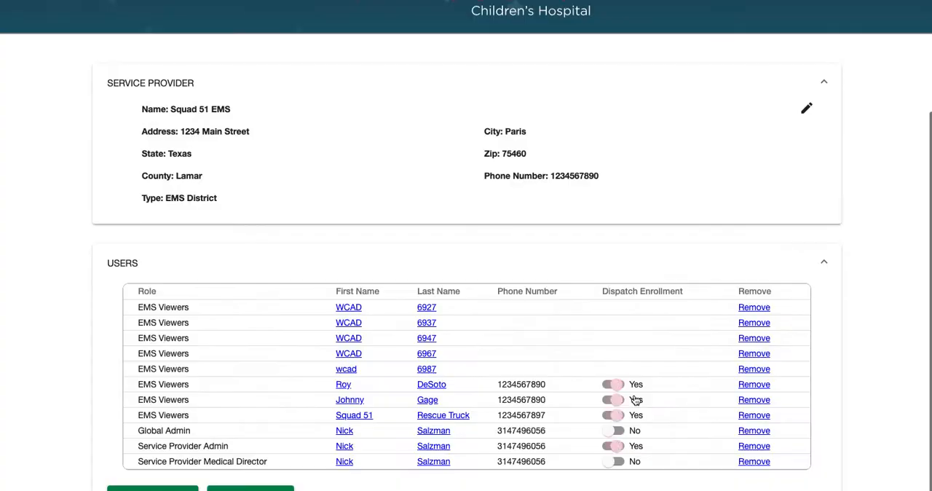
pyautogui.scroll(-2, 668, 392)
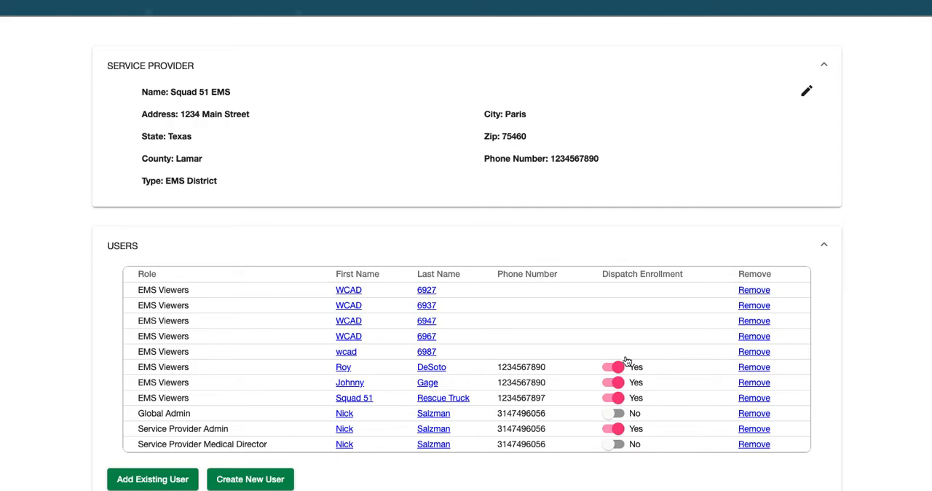
# Step: Search the existing users by last name and add the one with the ssmhealth.com username to Squad 51 EMS
pyautogui.scroll(4, 385, 281)
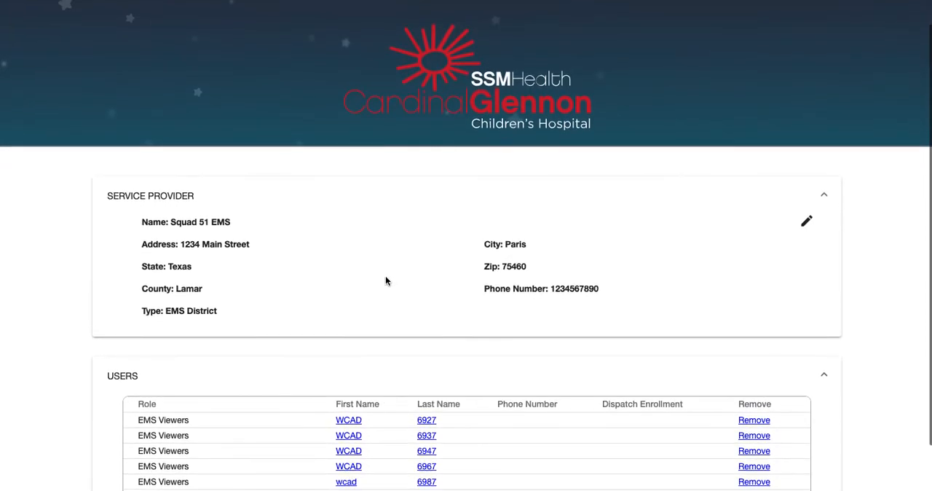
pyautogui.scroll(-4, 385, 281)
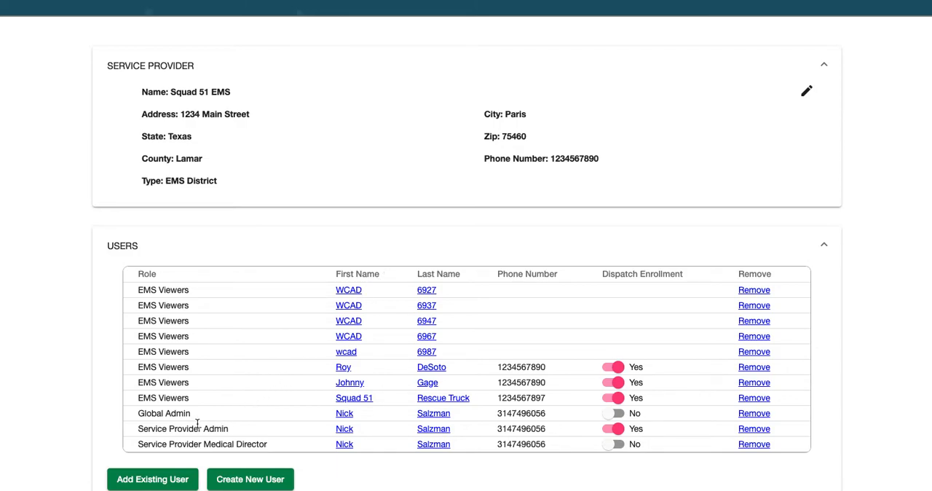
pyautogui.scroll(1, 198, 423)
pyautogui.scroll(-1, 188, 440)
pyautogui.click(152, 483)
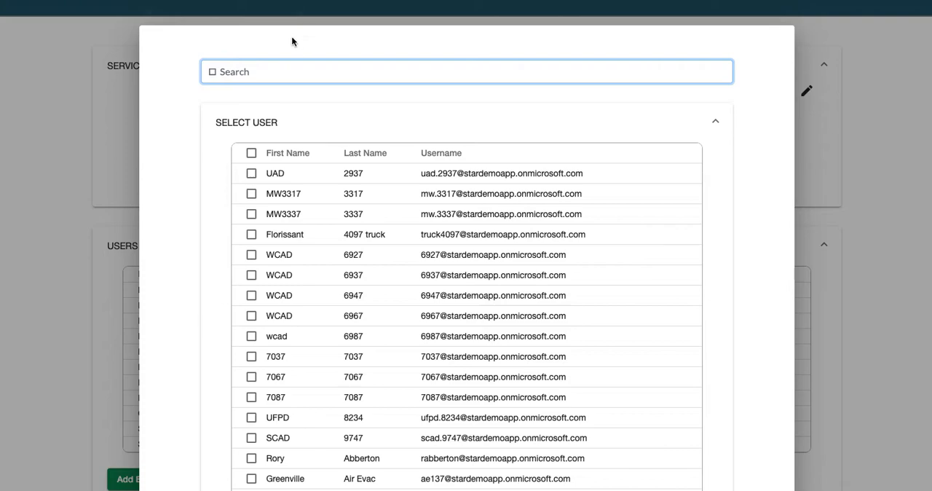
pyautogui.write('case')
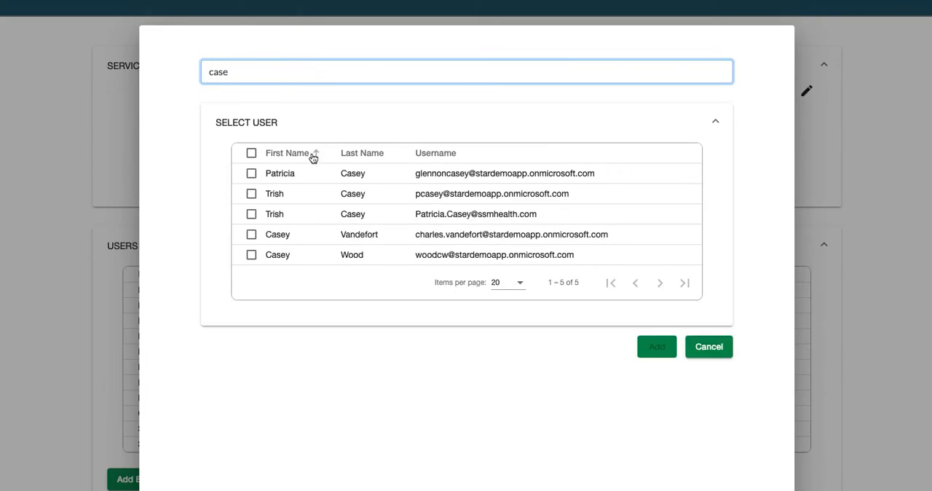
pyautogui.click(252, 215)
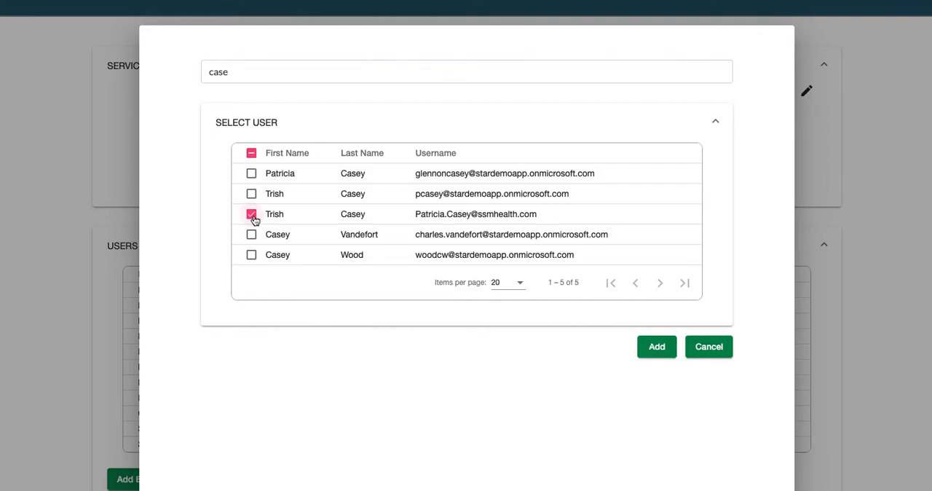
pyautogui.click(663, 347)
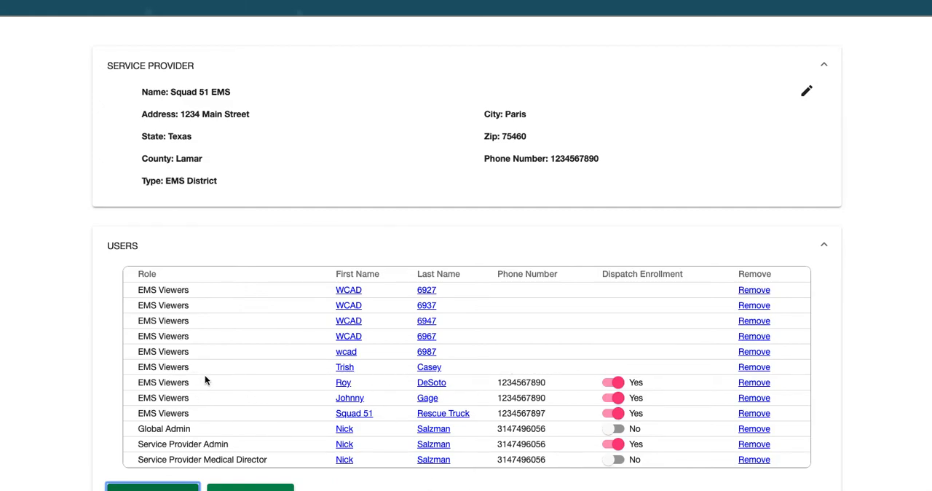
# Step: Start creating a new user for Squad 51 EMS and enter the user's first and last name
pyautogui.scroll(-1, 205, 375)
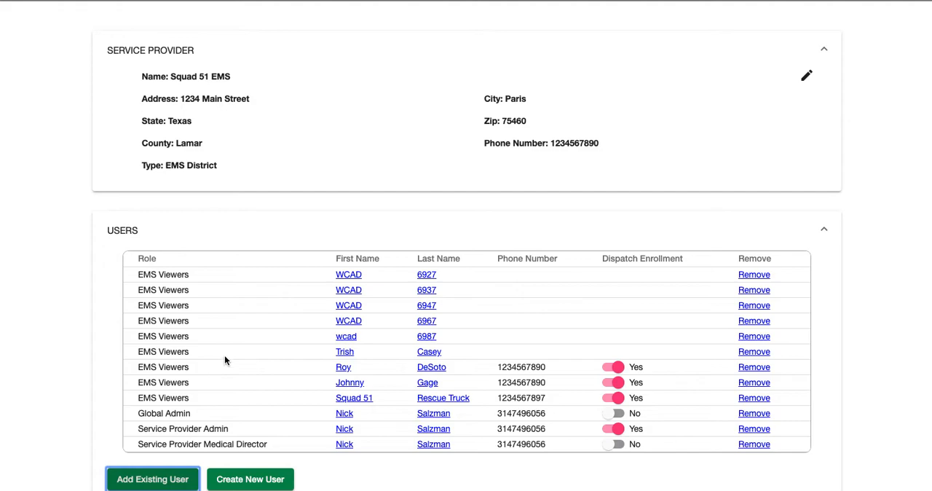
pyautogui.click(259, 481)
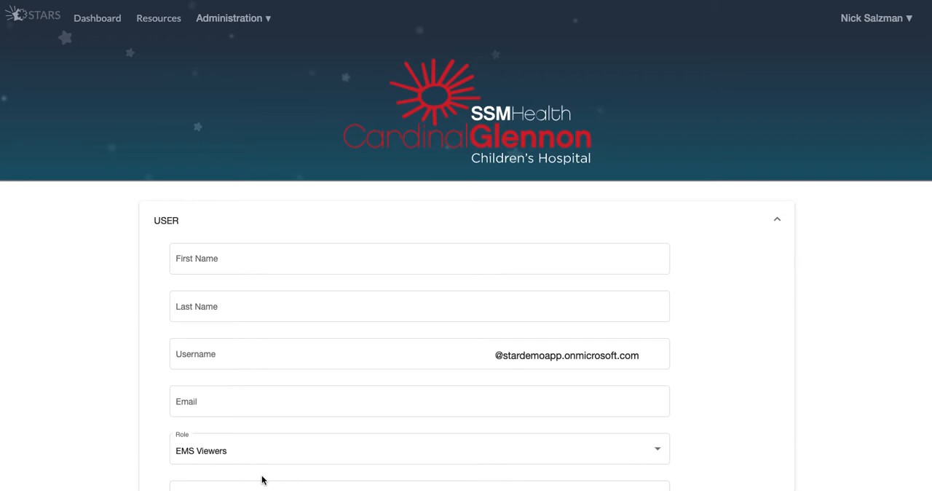
pyautogui.click(220, 262)
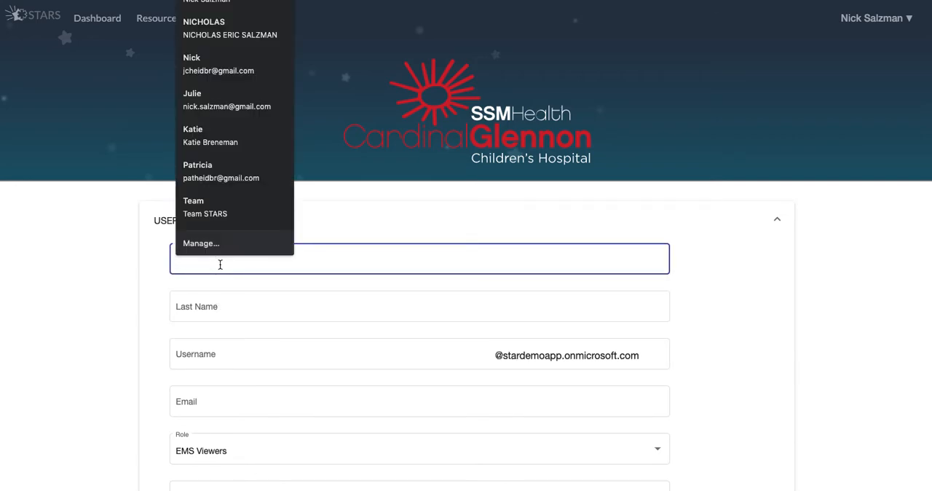
pyautogui.write('John')
pyautogui.press('Tab')
pyautogui.write('Smit')
pyautogui.press('Tab')
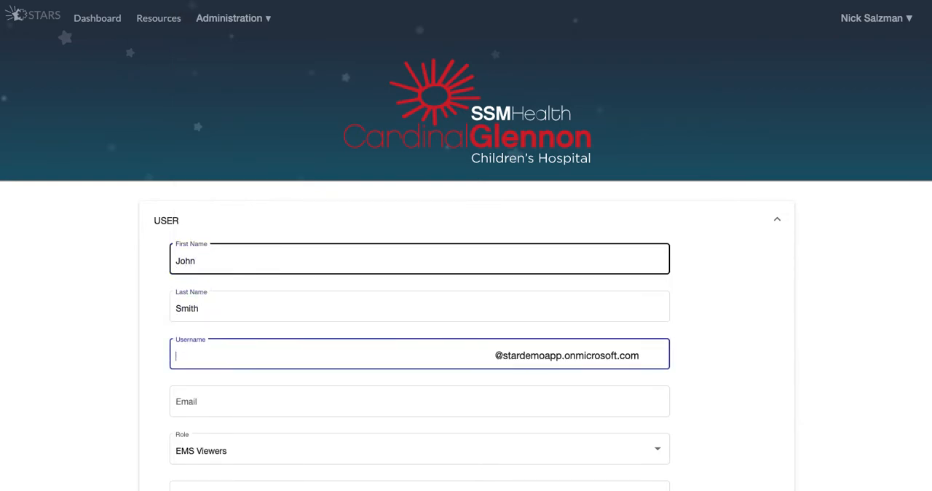
# Step: Enter a username made of the first initial and last name, and fill in the new user's email address
pyautogui.write('jsmith')
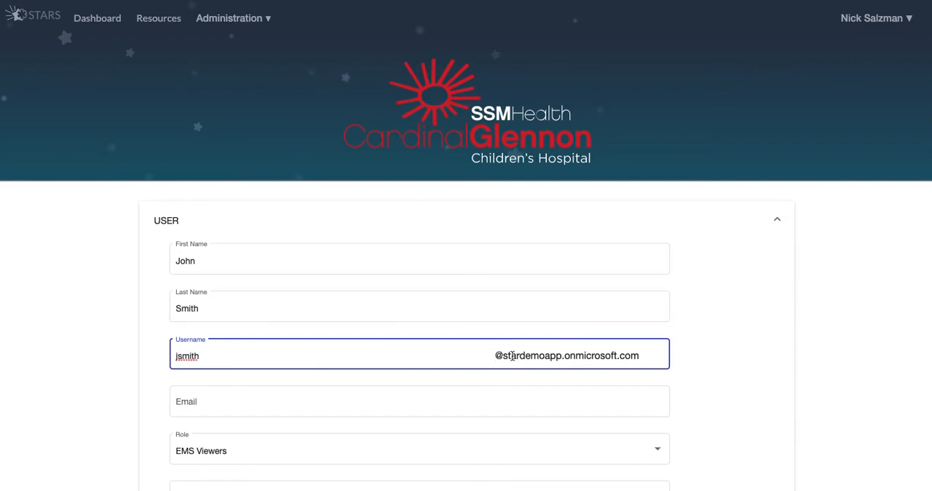
pyautogui.click(193, 401)
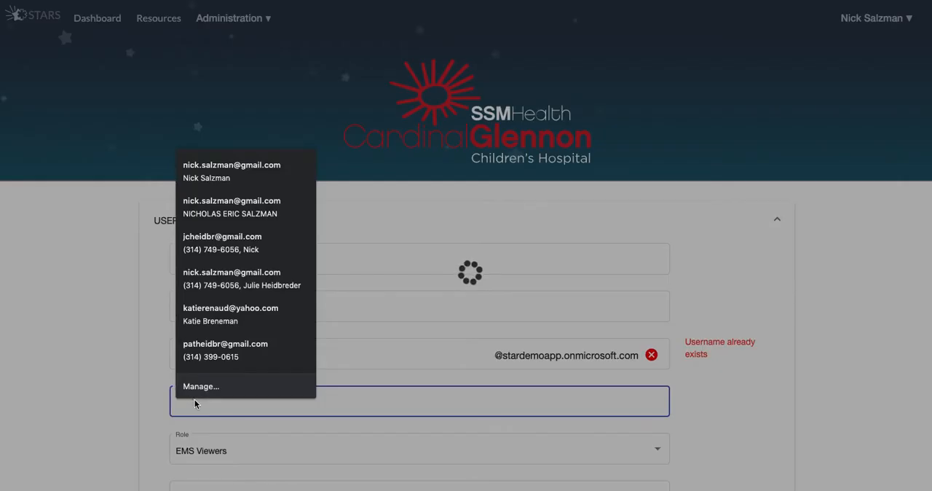
pyautogui.write('jm')
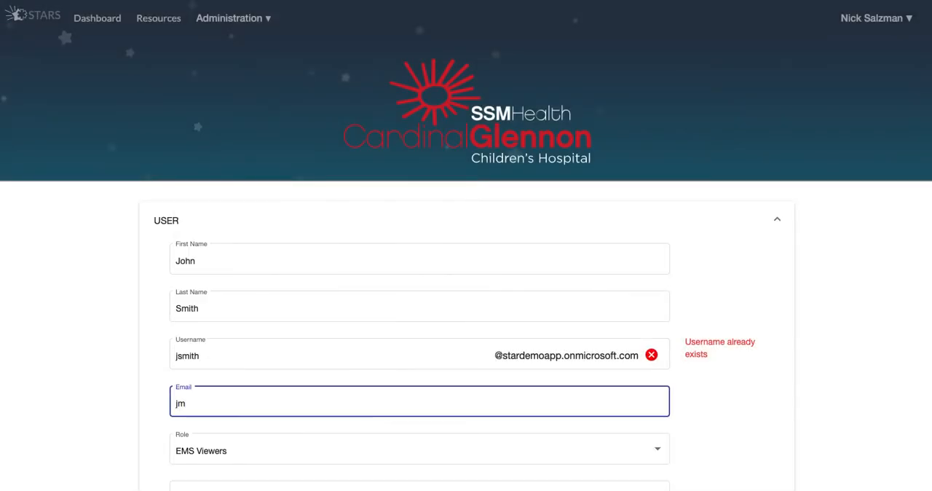
pyautogui.press('BackSpace')
pyautogui.scroll(-2, 362, 418)
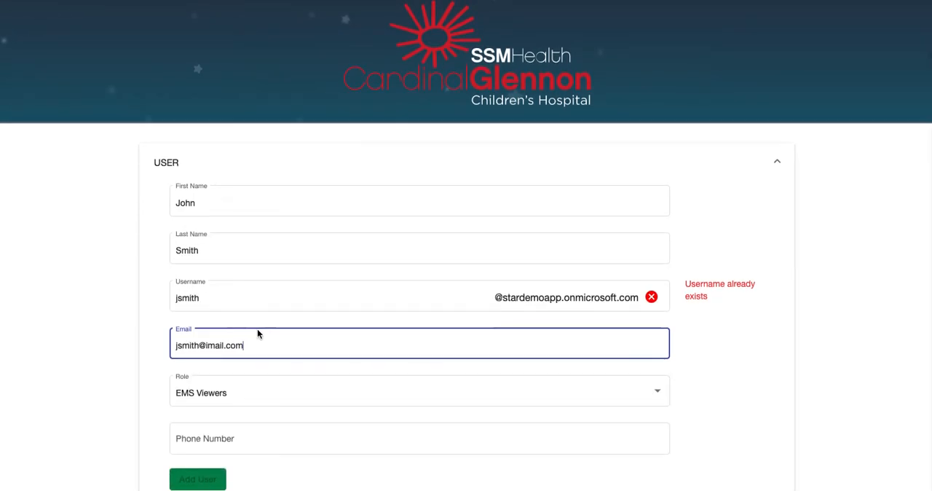
# Step: Change the new user's username by inserting an "o" after the first initial
pyautogui.click(178, 298)
pyautogui.write('o')
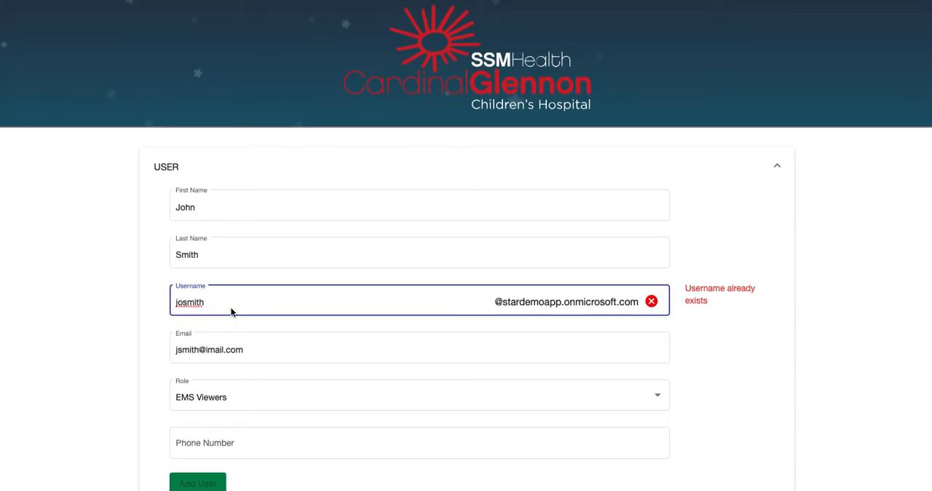
pyautogui.press('Tab')
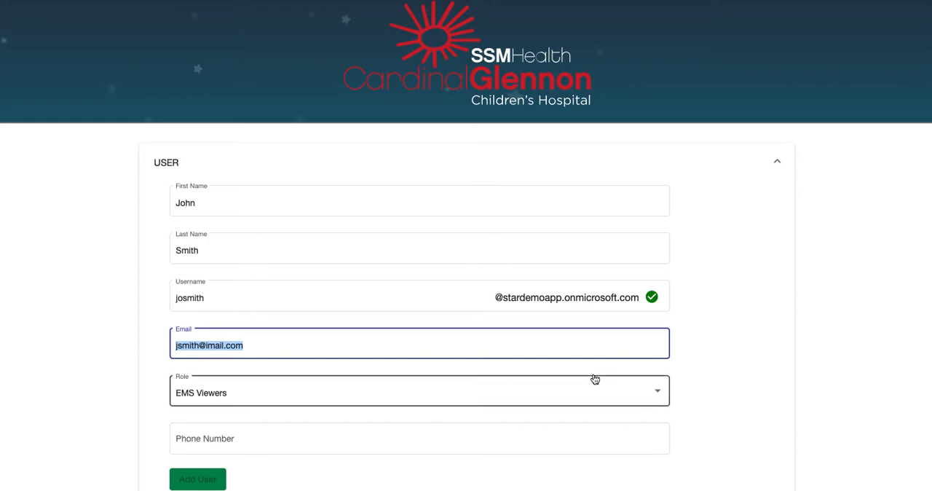
# Step: Check the role options, keep EMS Viewers, and add the user with their phone number filled in
pyautogui.click(660, 393)
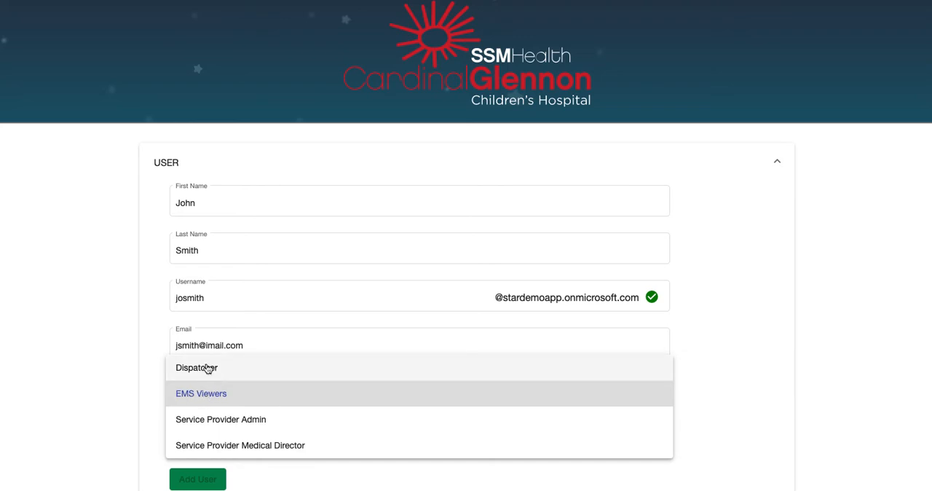
pyautogui.click(151, 383)
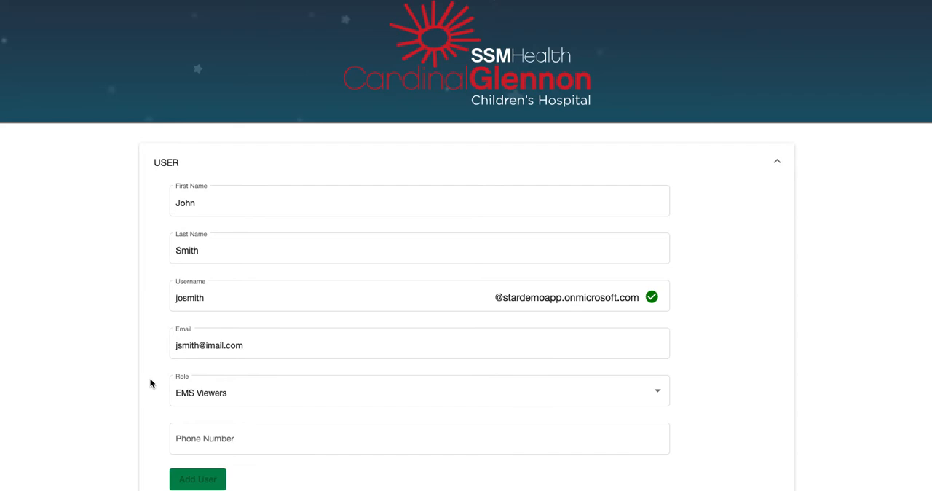
pyautogui.click(258, 441)
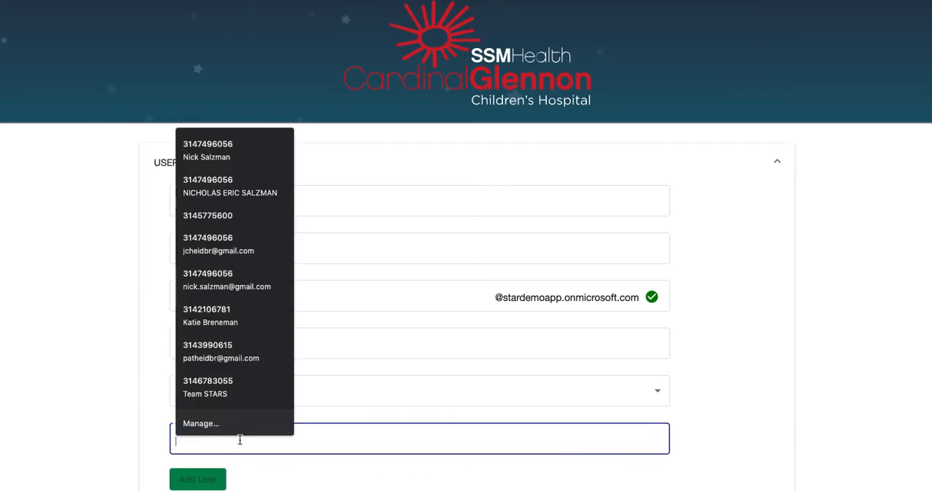
pyautogui.write('123) 456-7890')
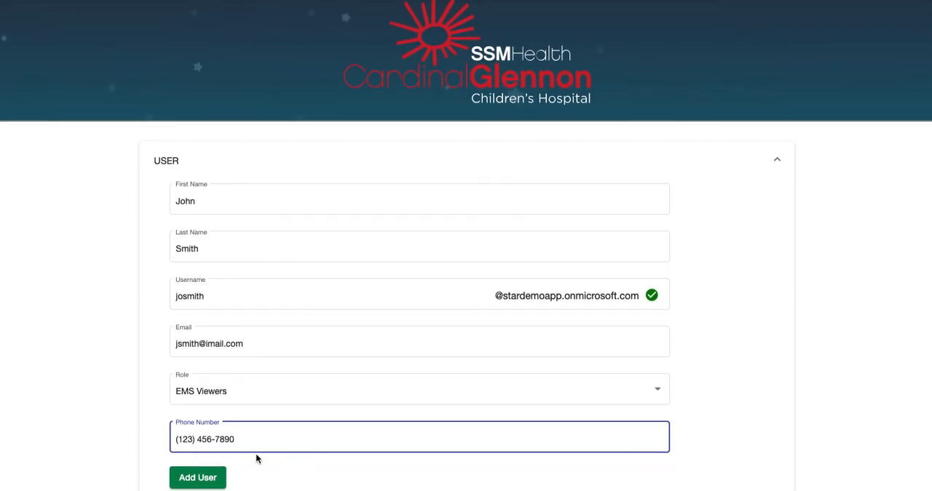
pyautogui.click(210, 478)
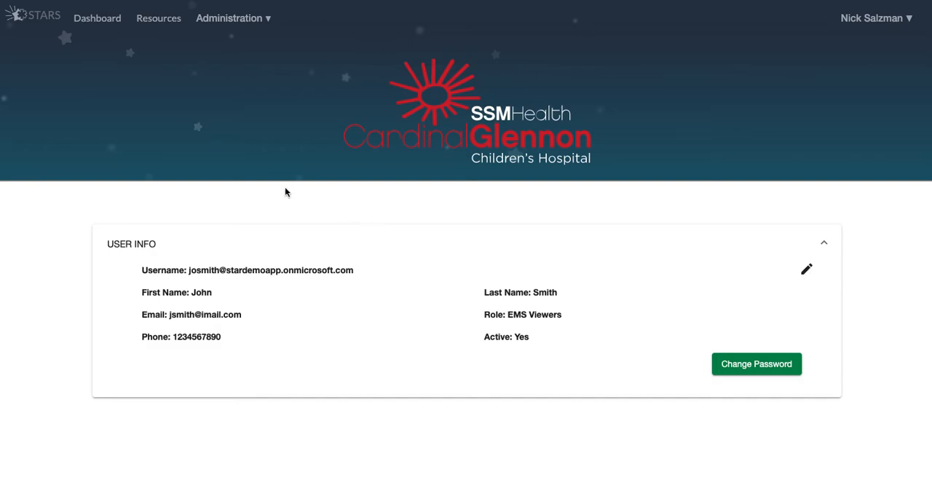
# Step: Open the Squad 51 EMS service provider from the service providers list and go to its users
pyautogui.click(243, 22)
pyautogui.click(231, 46)
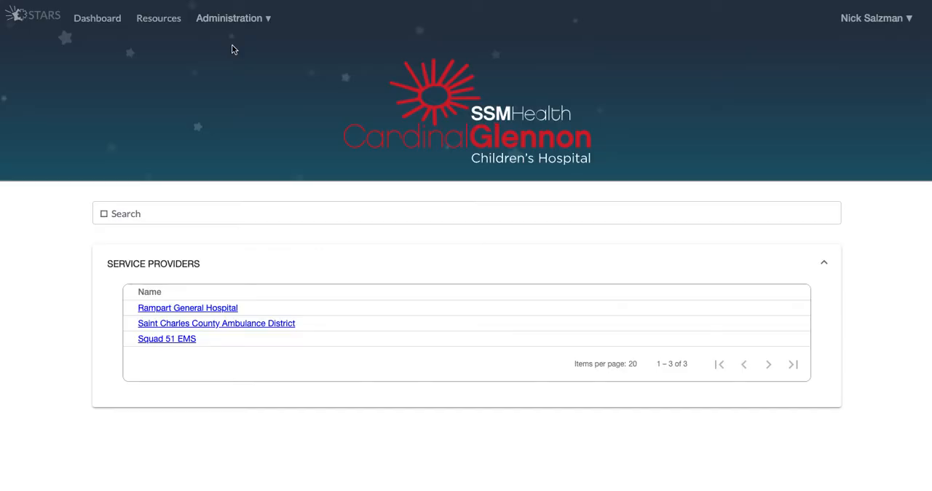
pyautogui.click(167, 339)
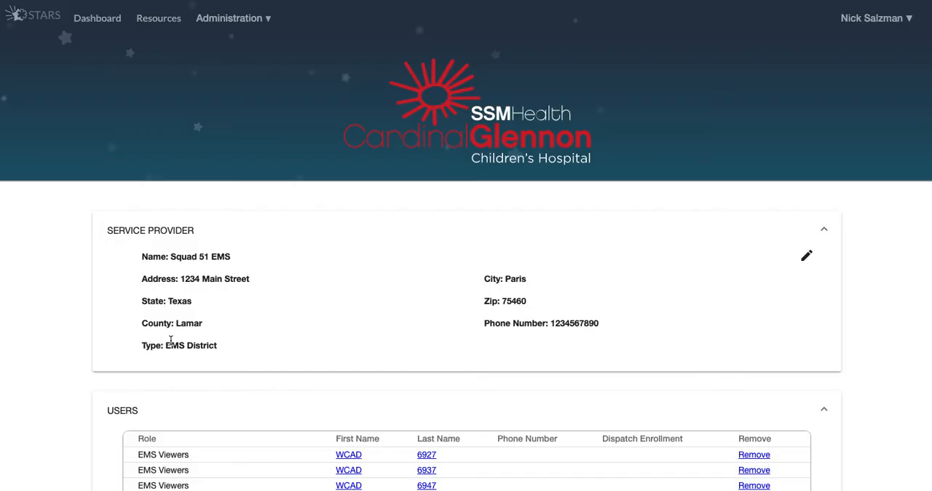
pyautogui.scroll(-1, 179, 340)
pyautogui.scroll(-3, 179, 340)
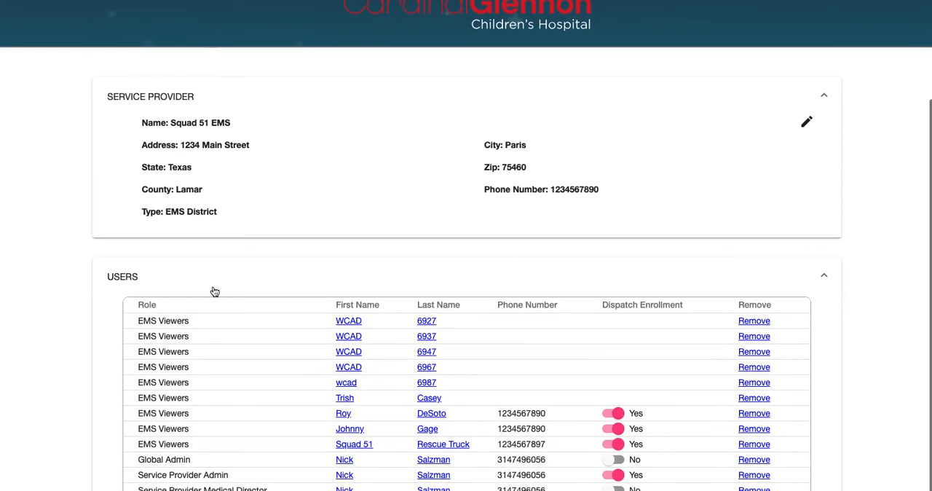
pyautogui.scroll(-2, 227, 209)
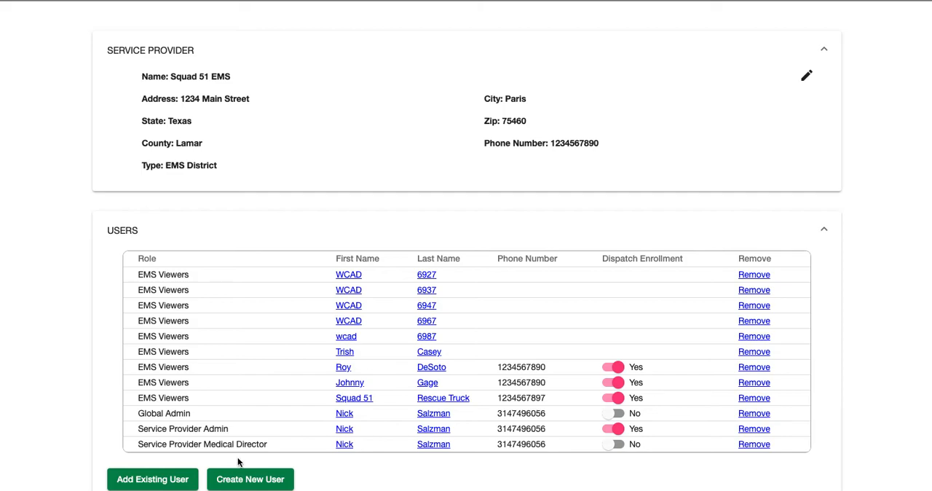
# Step: Start adding an existing user to Squad 51 EMS, searching by the user's first name and by last name
pyautogui.click(148, 480)
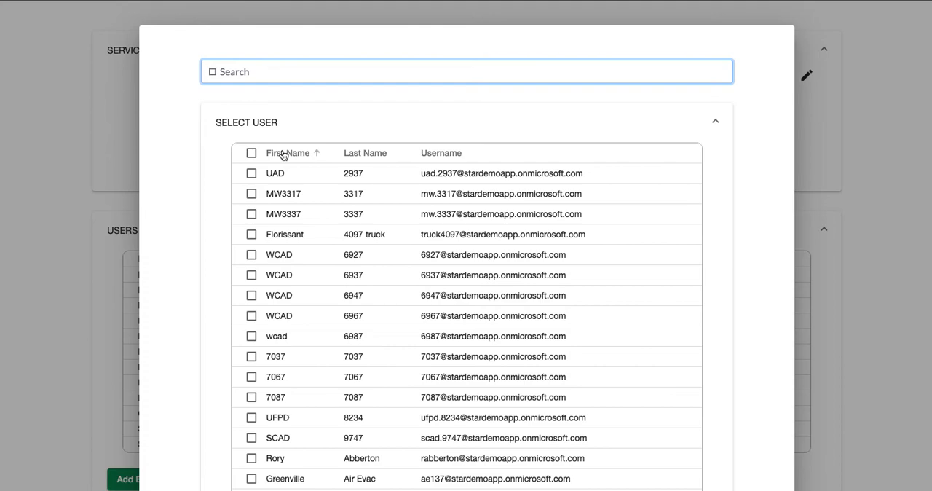
pyautogui.write('john')
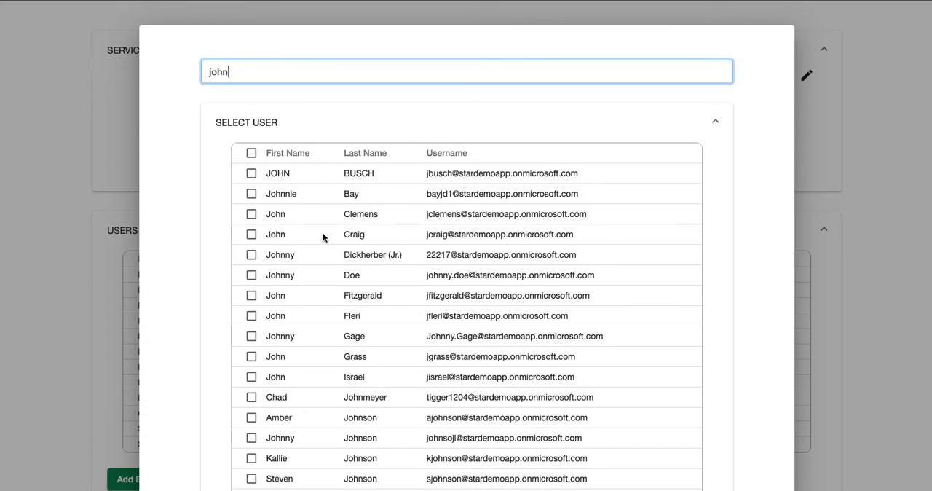
pyautogui.scroll(-3, 349, 313)
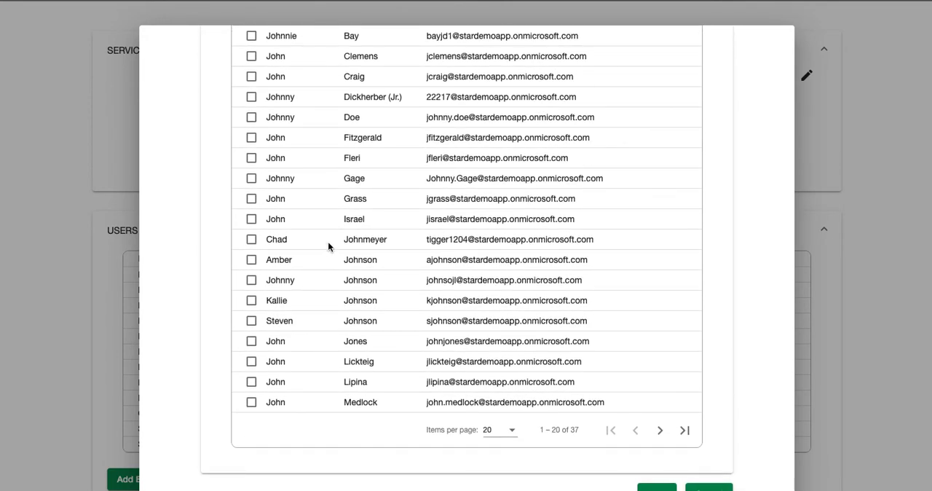
pyautogui.scroll(3, 328, 245)
pyautogui.moveTo(246, 73); pyautogui.dragTo(203, 71)
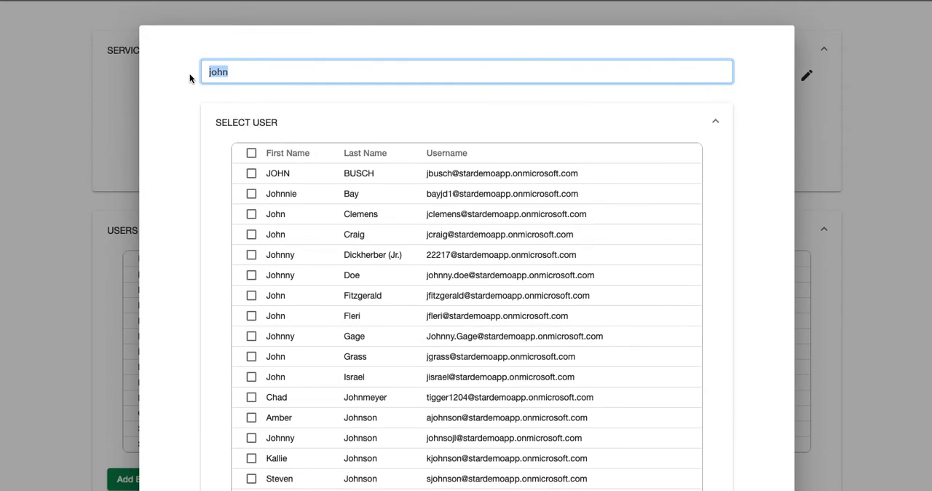
pyautogui.write('smith')
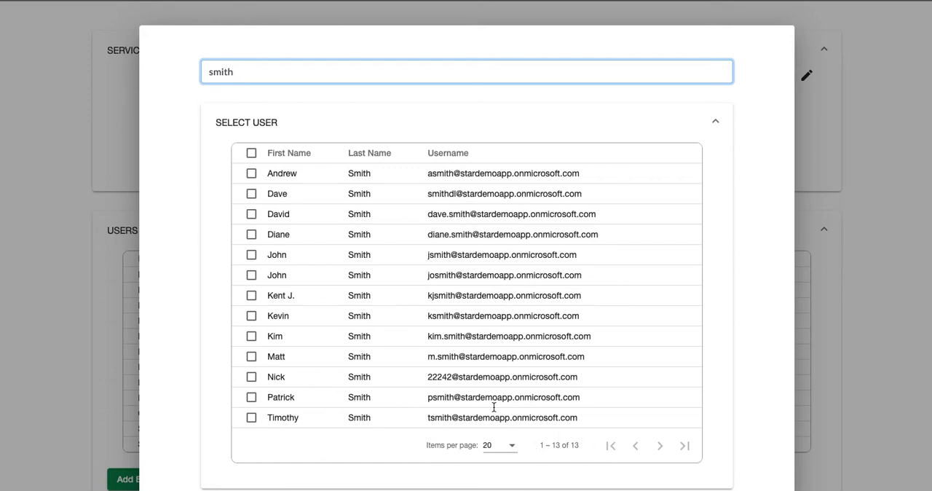
# Step: Select the newly created user, whose username has an "o" after the first initial, and add them to Squad 51 EMS
pyautogui.scroll(-1, 285, 254)
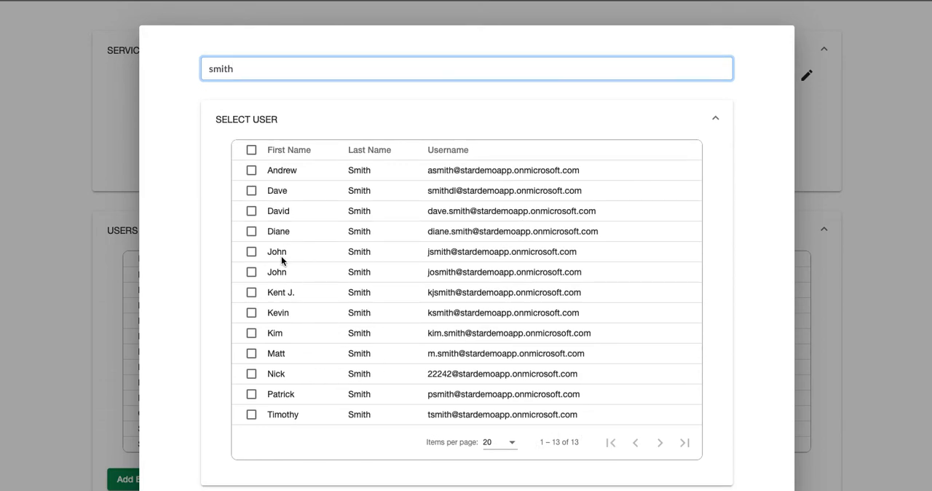
pyautogui.click(250, 274)
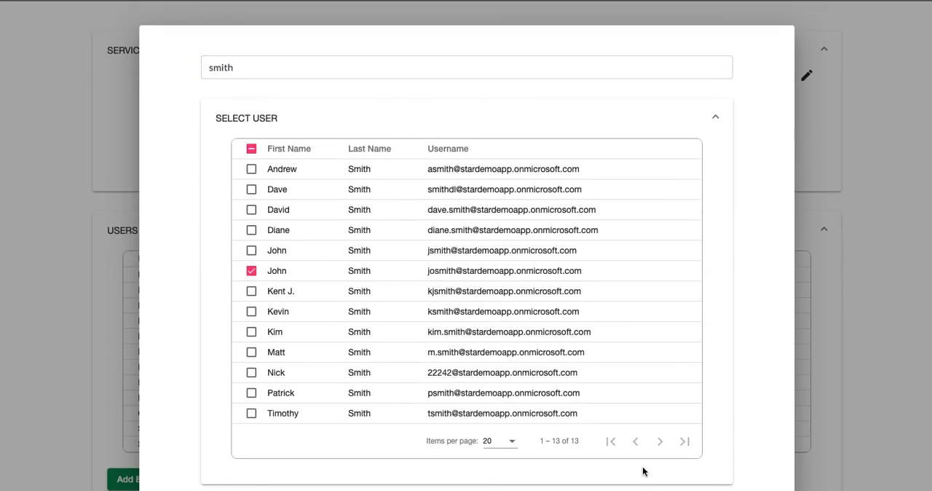
pyautogui.scroll(-1, 651, 434)
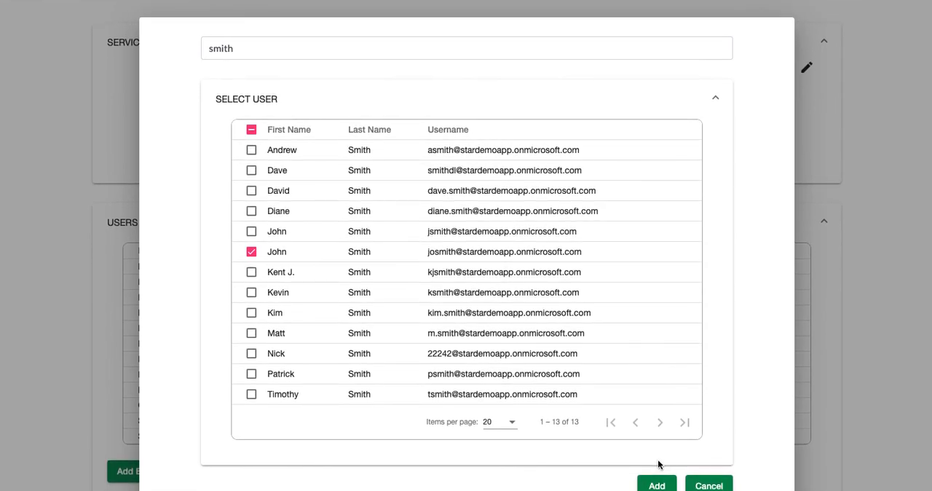
pyautogui.click(658, 487)
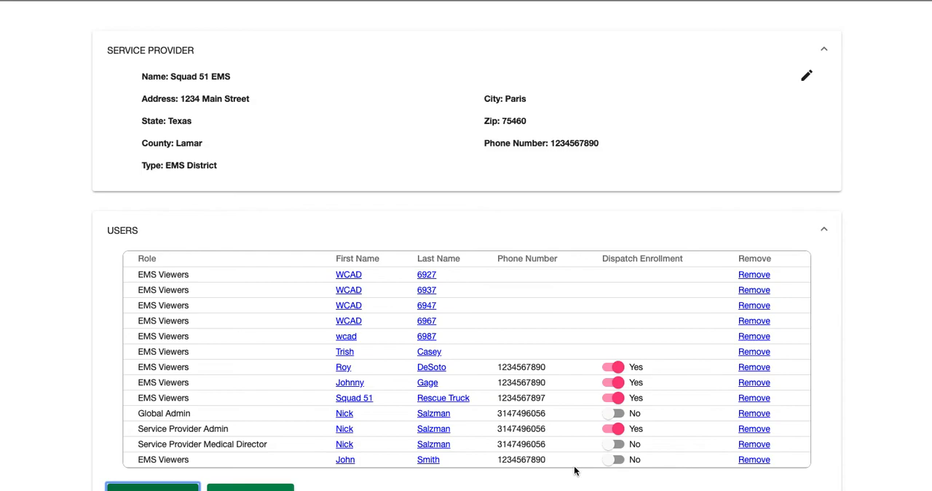
# Step: Turn on dispatch enrollment for the newly added EMS Viewers user of Squad 51 EMS
pyautogui.scroll(1, 575, 466)
pyautogui.click(617, 459)
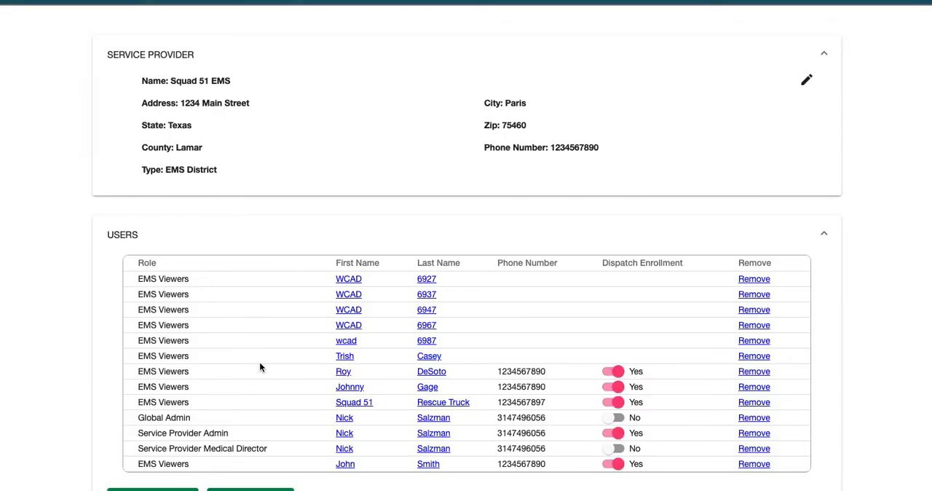
pyautogui.scroll(-1, 47, 313)
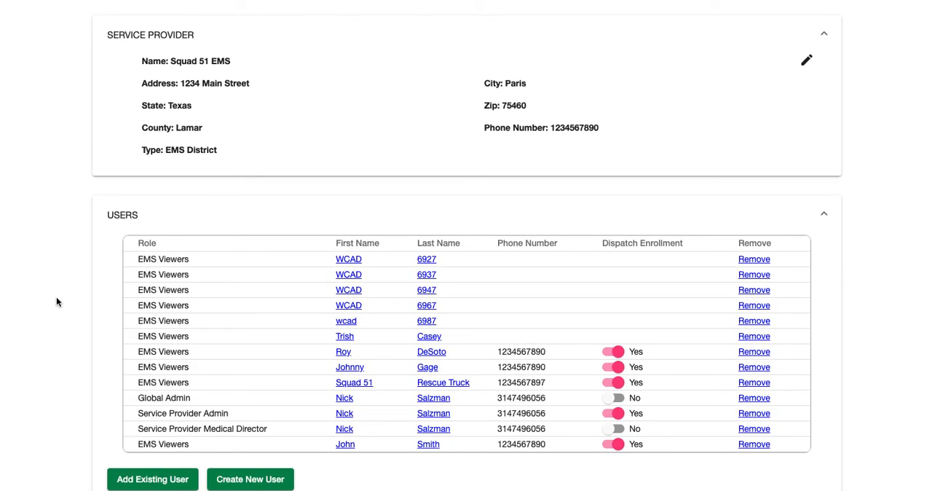
pyautogui.scroll(4, 77, 274)
pyautogui.scroll(-4, 77, 274)
# Step: Remove the newly added EMS Viewers user from Squad 51 EMS
pyautogui.click(751, 446)
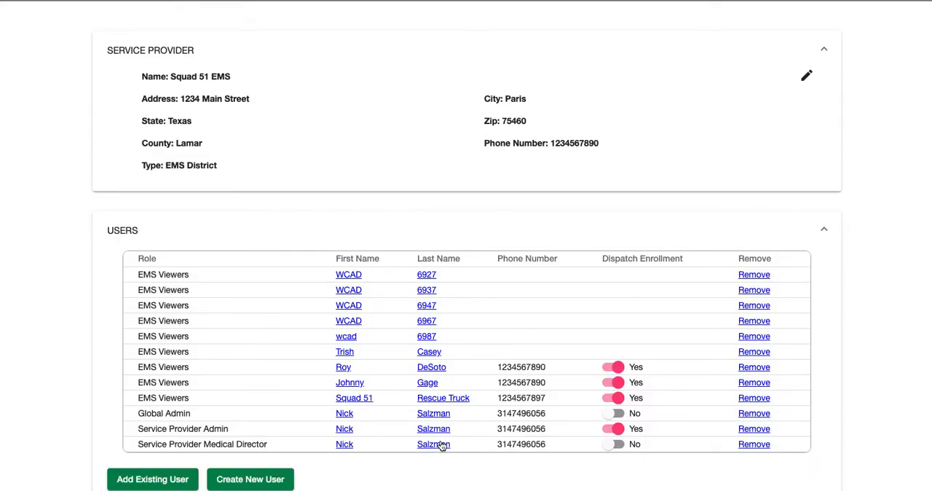
pyautogui.scroll(-1, 443, 443)
pyautogui.scroll(1, 503, 403)
pyautogui.scroll(5, 109, 362)
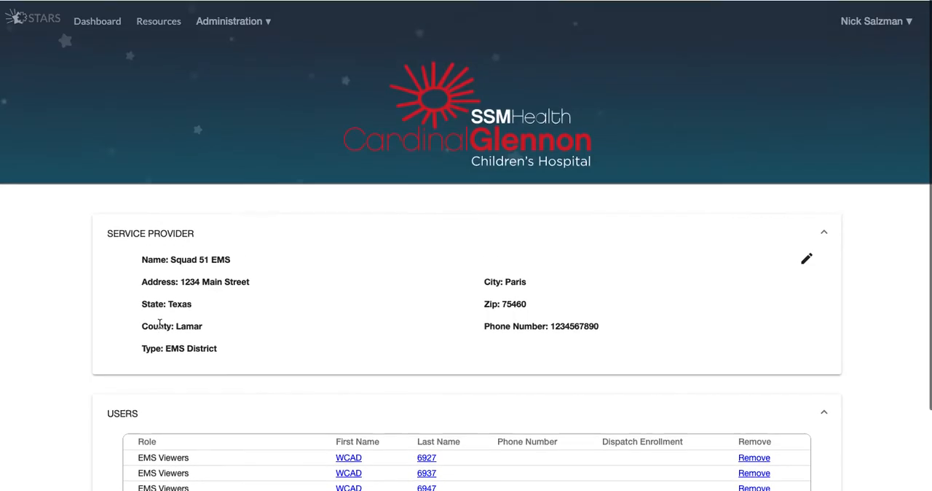
# Step: Open the Users administration page and examine its Service Provider Administrator, Medical Director, Dispatcher and Viewer lists
pyautogui.click(243, 27)
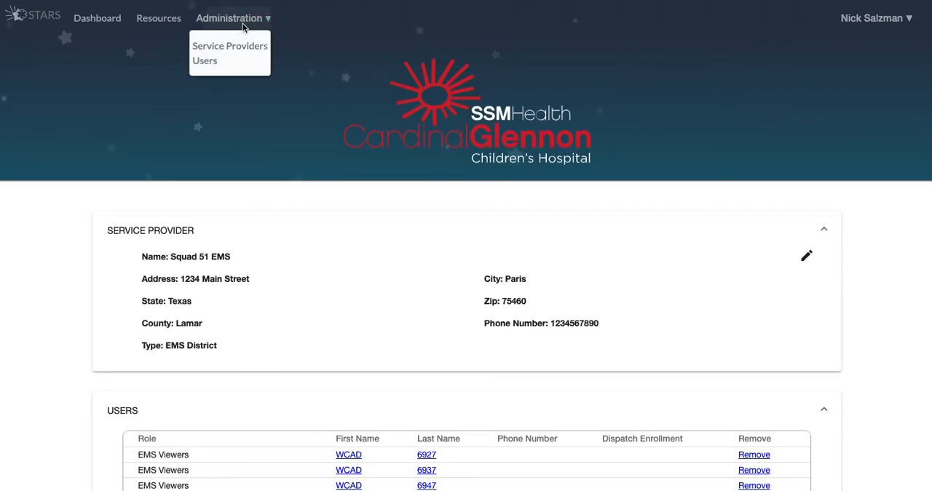
pyautogui.click(207, 62)
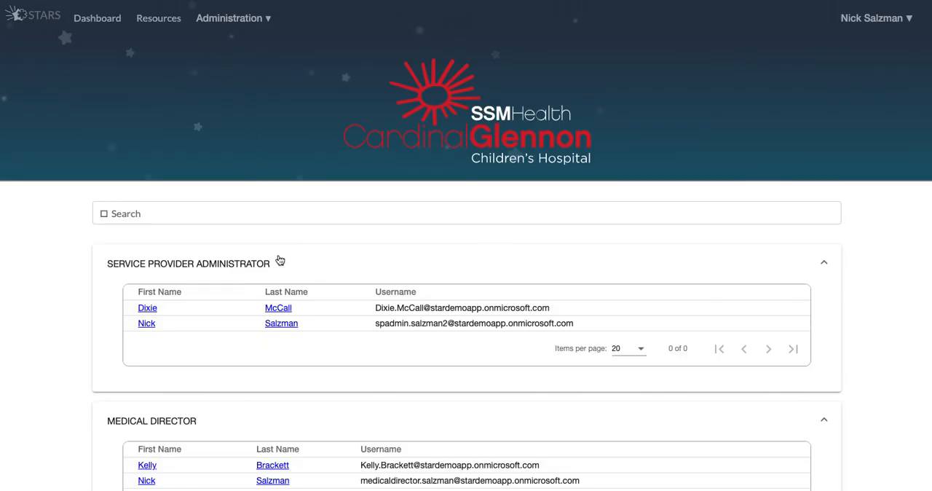
pyautogui.scroll(-2, 228, 258)
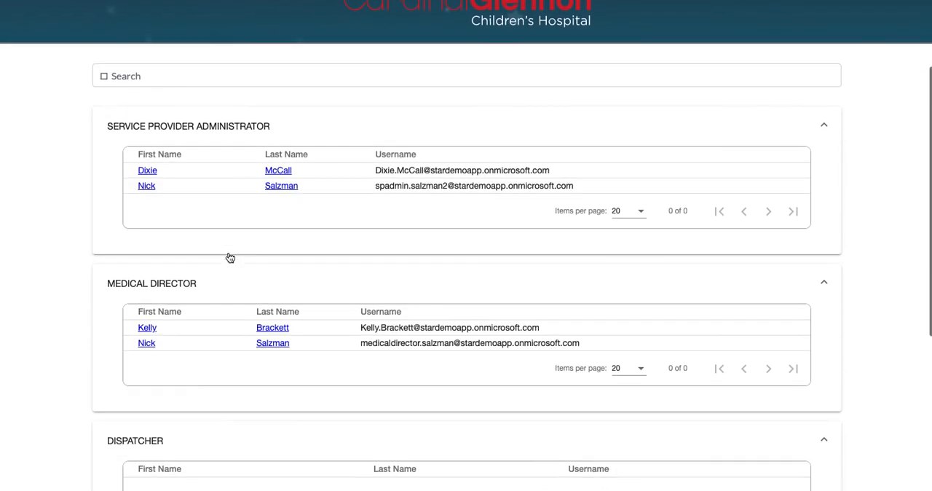
pyautogui.scroll(-3, 229, 258)
pyautogui.scroll(-3, 227, 258)
pyautogui.scroll(-1, 228, 259)
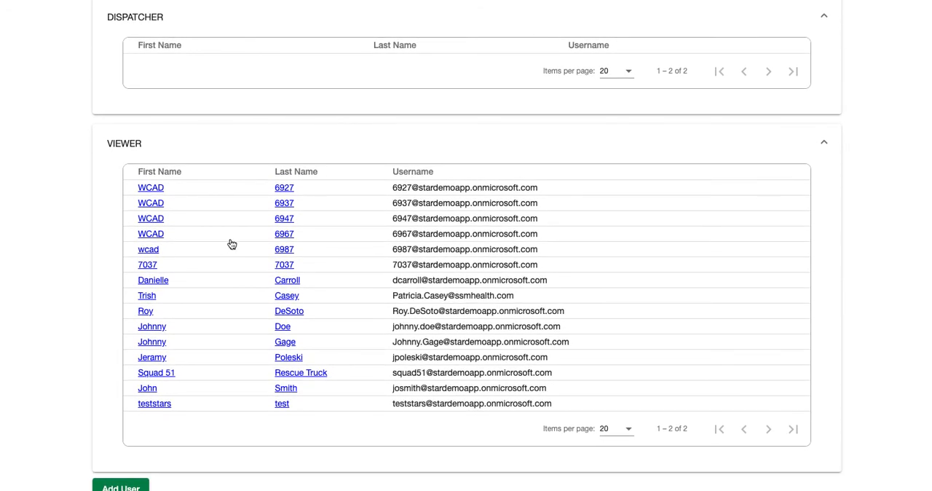
pyautogui.scroll(1, 232, 245)
pyautogui.scroll(-1, 231, 244)
pyautogui.scroll(8, 230, 244)
pyautogui.scroll(-6, 230, 244)
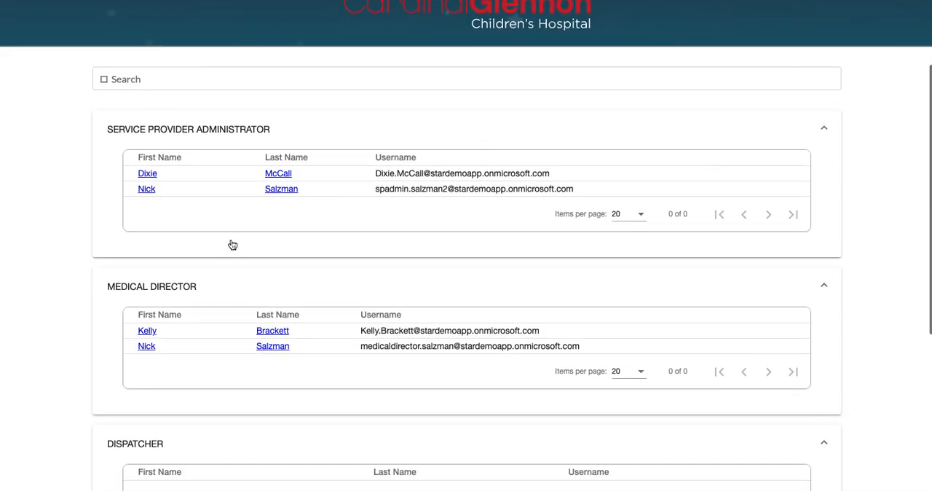
pyautogui.scroll(-3, 230, 243)
pyautogui.scroll(7, 230, 240)
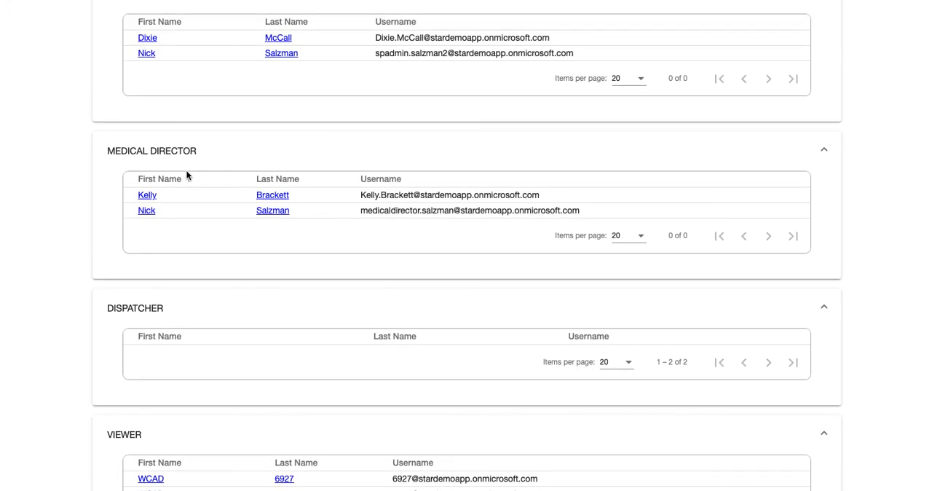
pyautogui.scroll(2, 185, 178)
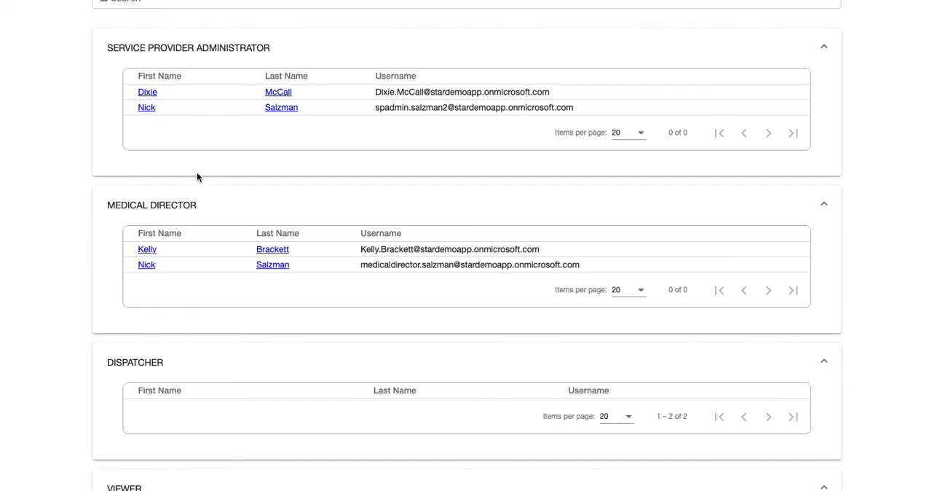
pyautogui.scroll(2, 197, 175)
pyautogui.scroll(1, 196, 178)
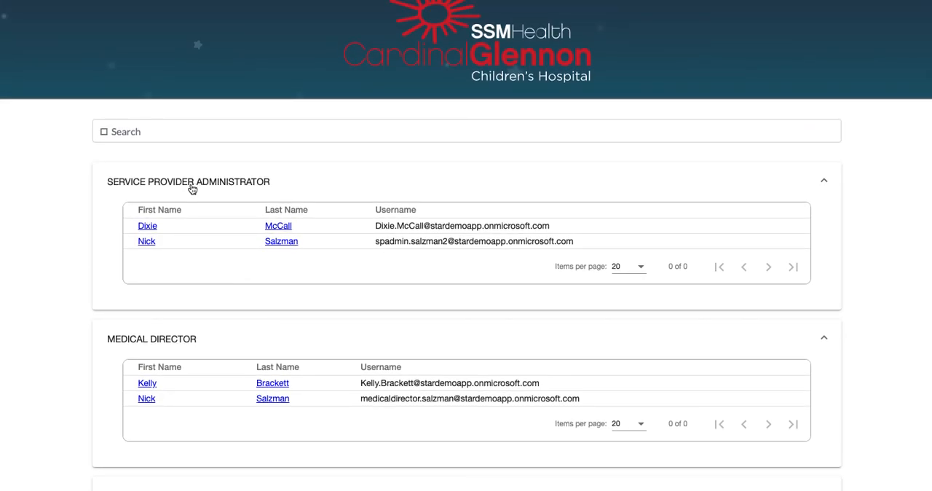
pyautogui.scroll(-3, 201, 185)
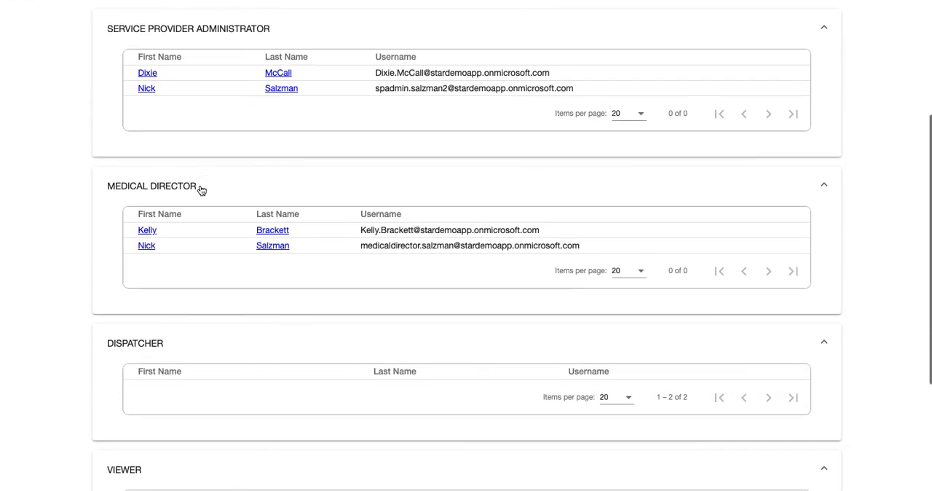
pyautogui.scroll(2, 202, 189)
pyautogui.scroll(1, 201, 189)
pyautogui.scroll(2, 202, 188)
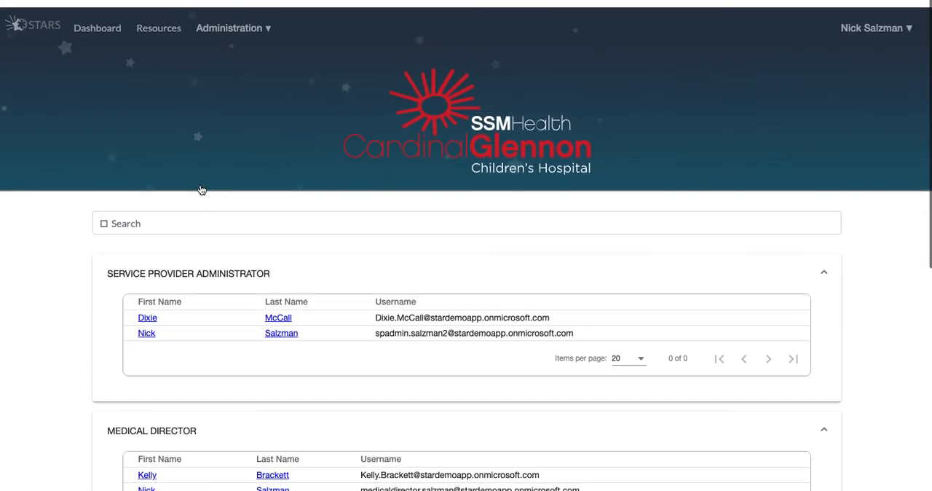
# Step: Close the administration options without choosing one and open the Resources page
pyautogui.click(250, 24)
pyautogui.click(132, 57)
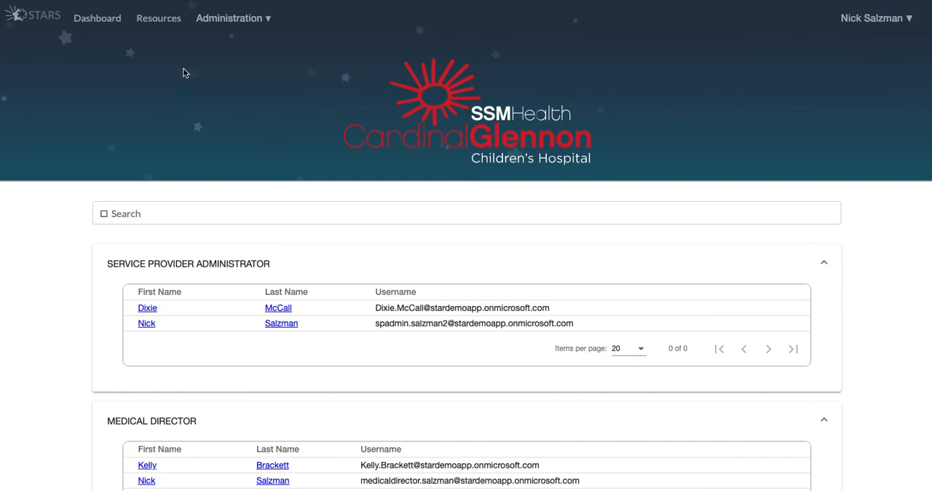
pyautogui.click(169, 24)
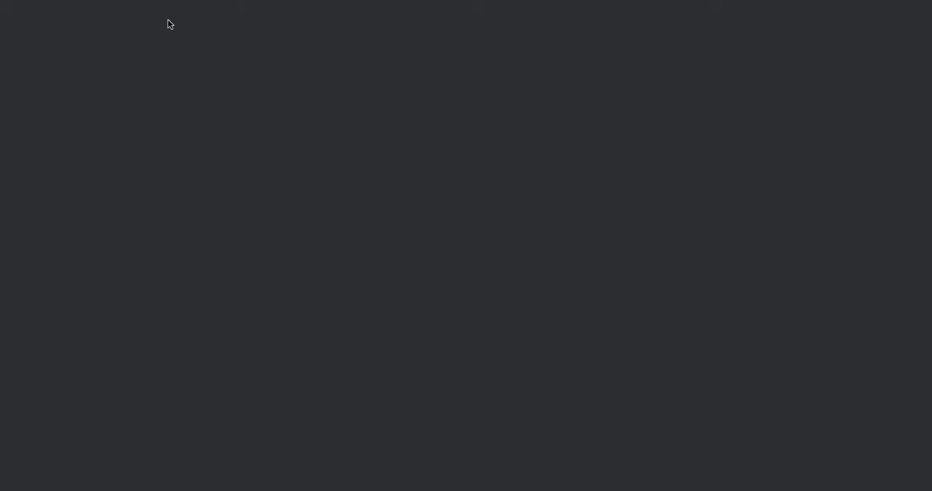